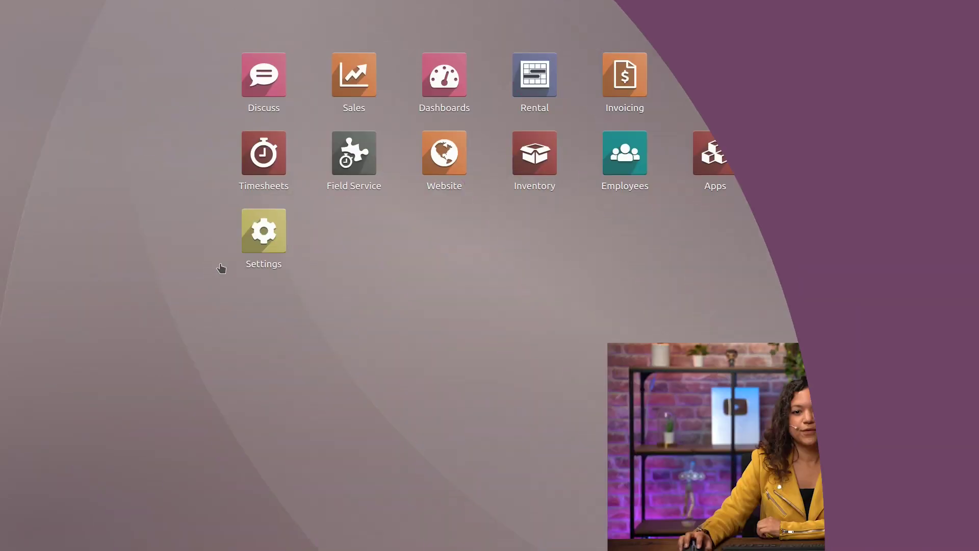
- Open the Website settings and scroll through the checkout, product, shipping and invoicing sections
left_click(430, 164)
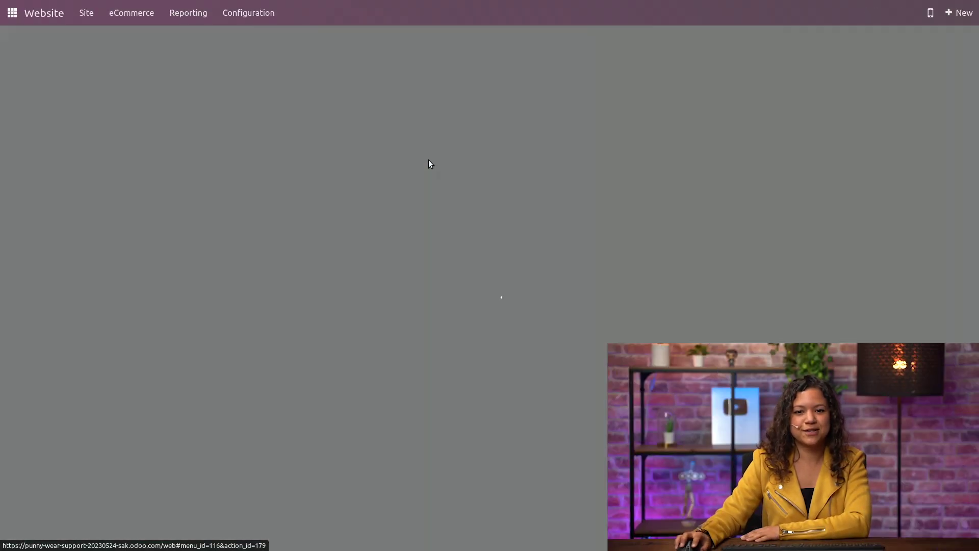
left_click(258, 21)
left_click(253, 34)
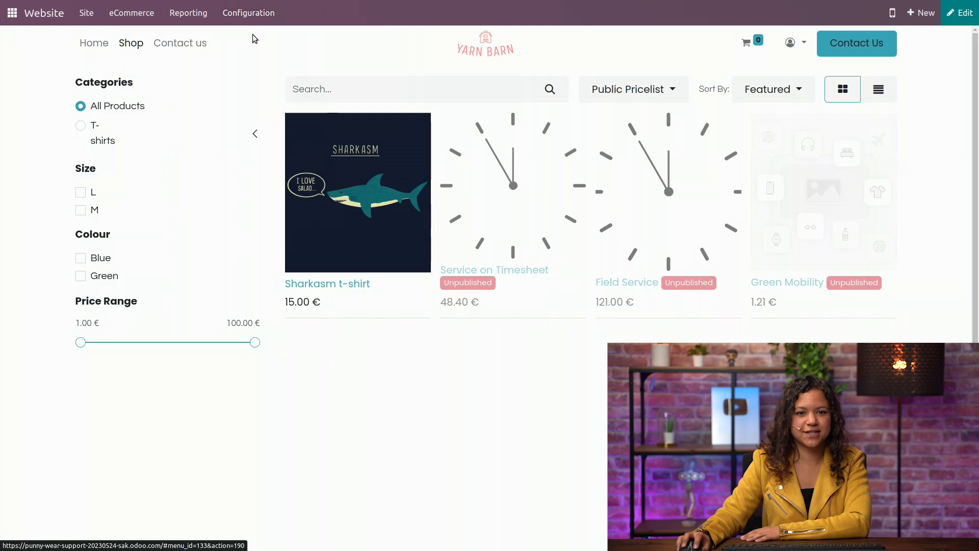
scroll(276, 315, "down", 3)
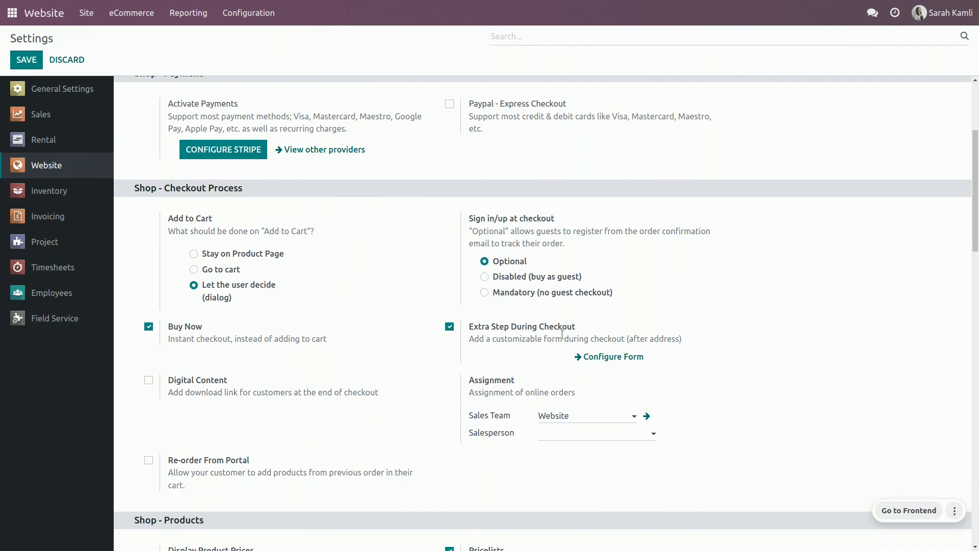
scroll(488, 454, "down", 1)
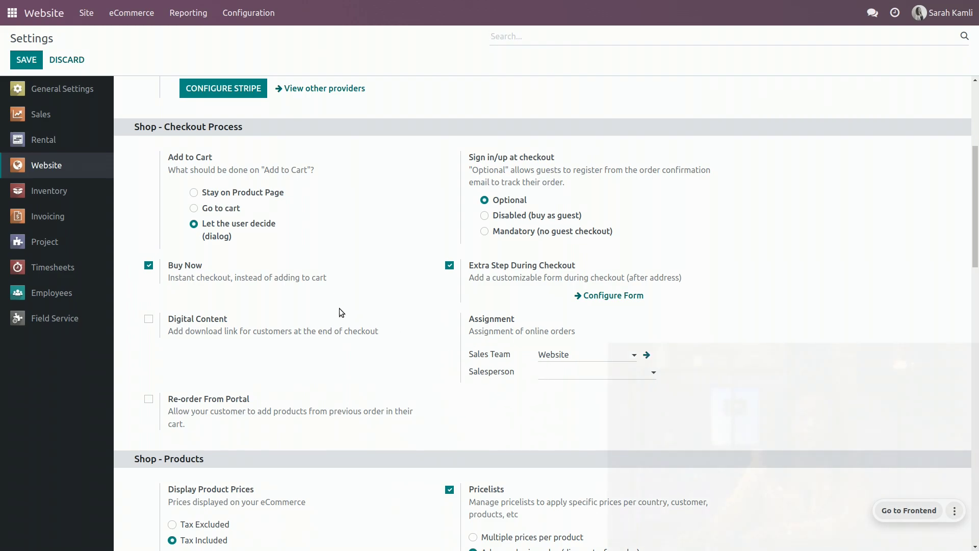
scroll(336, 308, "down", 3)
scroll(323, 307, "down", 12)
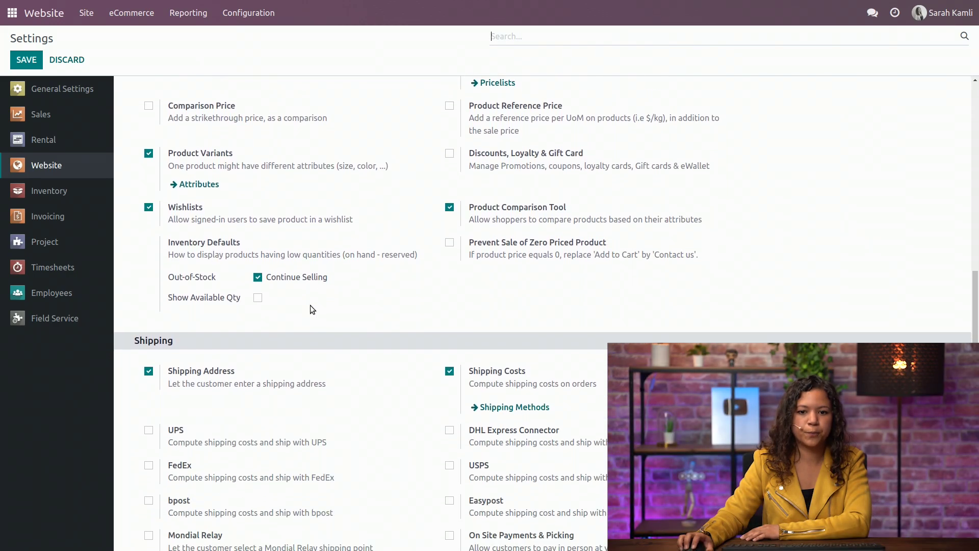
scroll(294, 291, "down", 4)
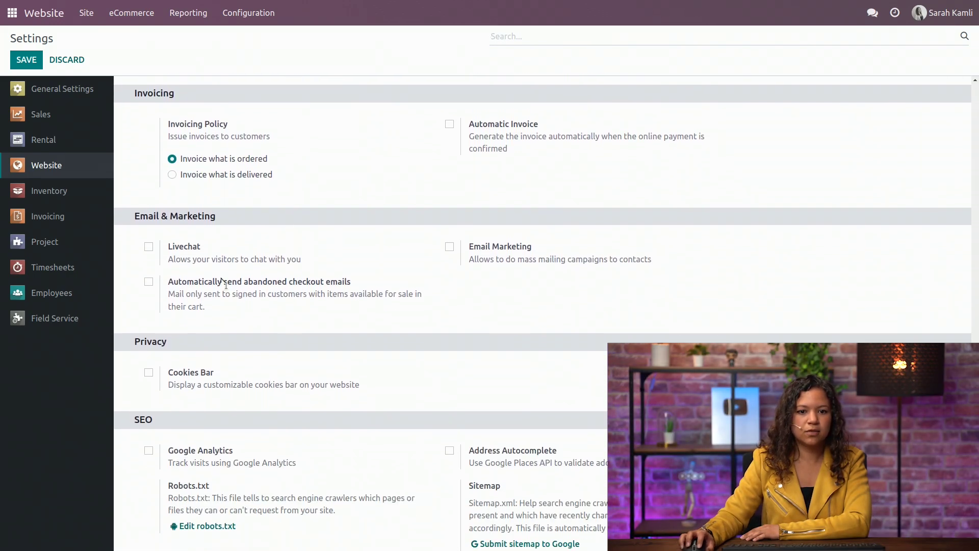
- Enable 'Automatically send abandoned checkout emails' and 'Automatic Invoice' in the Website settings
left_click(149, 282)
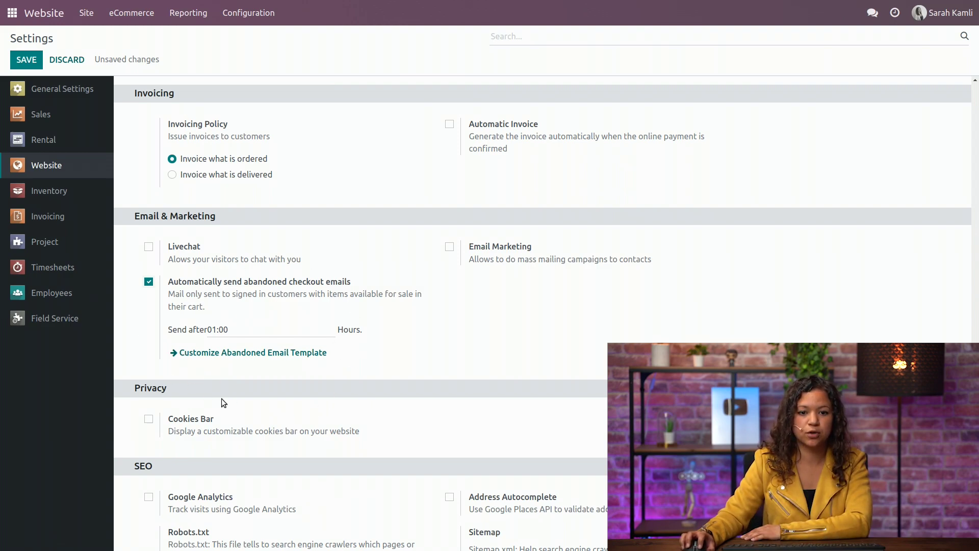
scroll(395, 313, "up", 1)
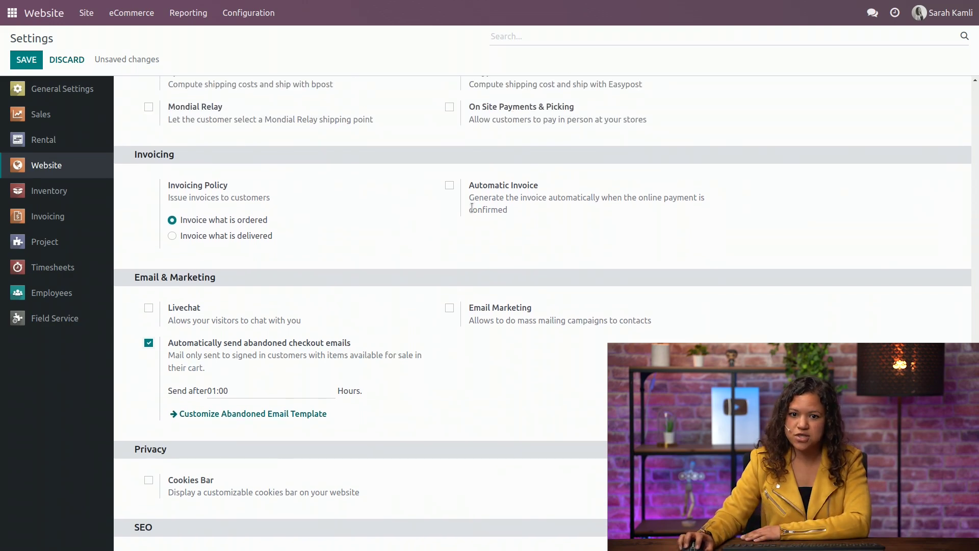
left_click(450, 186)
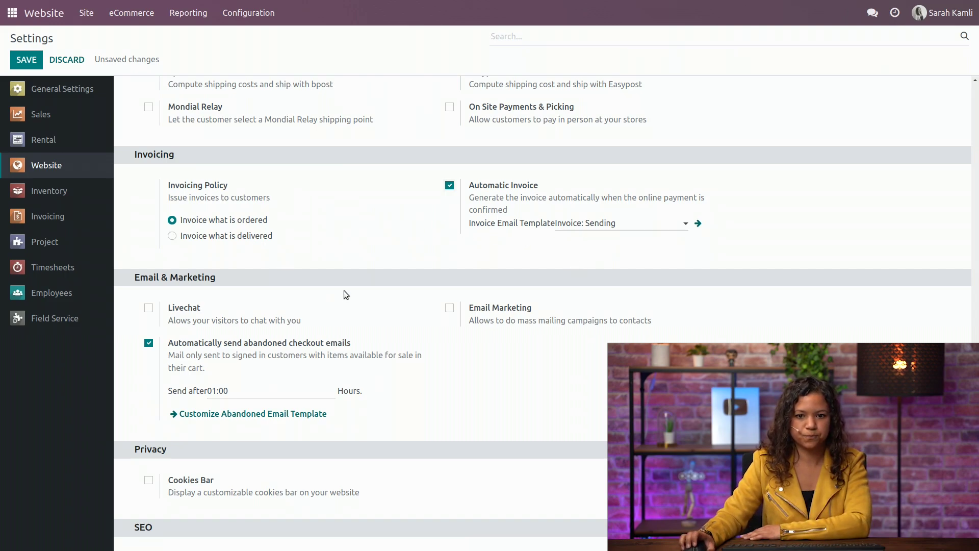
- Search settings for 'confir', enable the Shipping Email Confirmation option, and save the settings
left_click(498, 31)
type("confir")
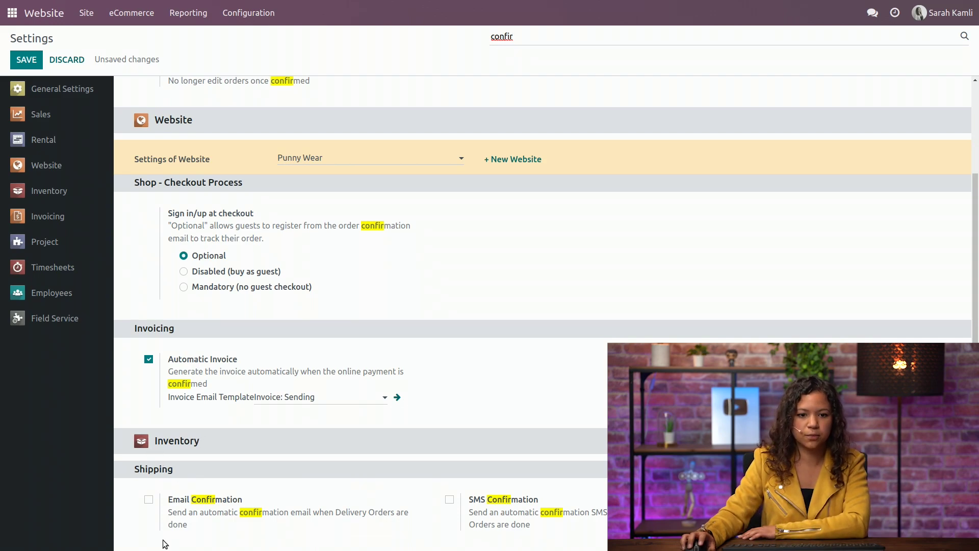
left_click(148, 500)
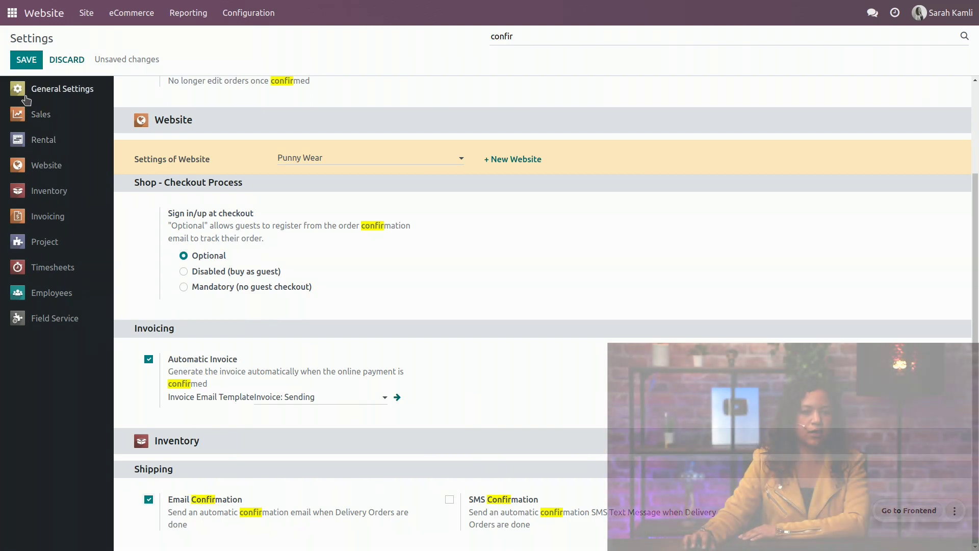
key("alt+s")
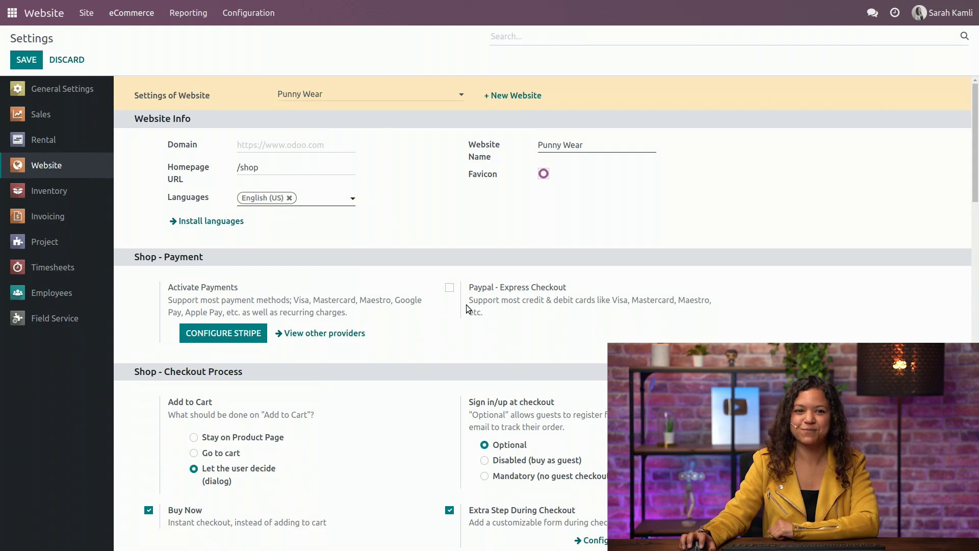
- Open the eCommerce Orders list, try the Unpaid and Abandoned filters, then reapply the Confirmed filter
left_click(124, 20)
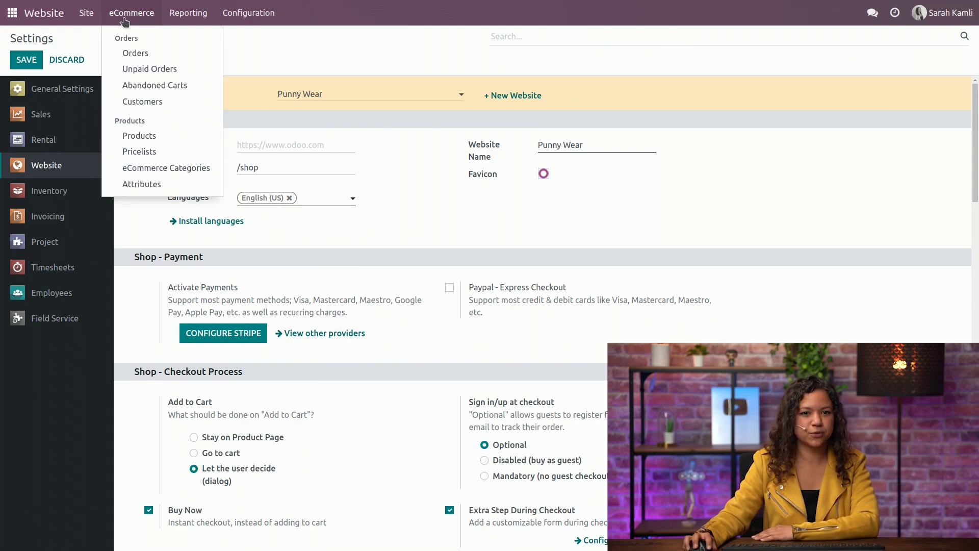
left_click(129, 57)
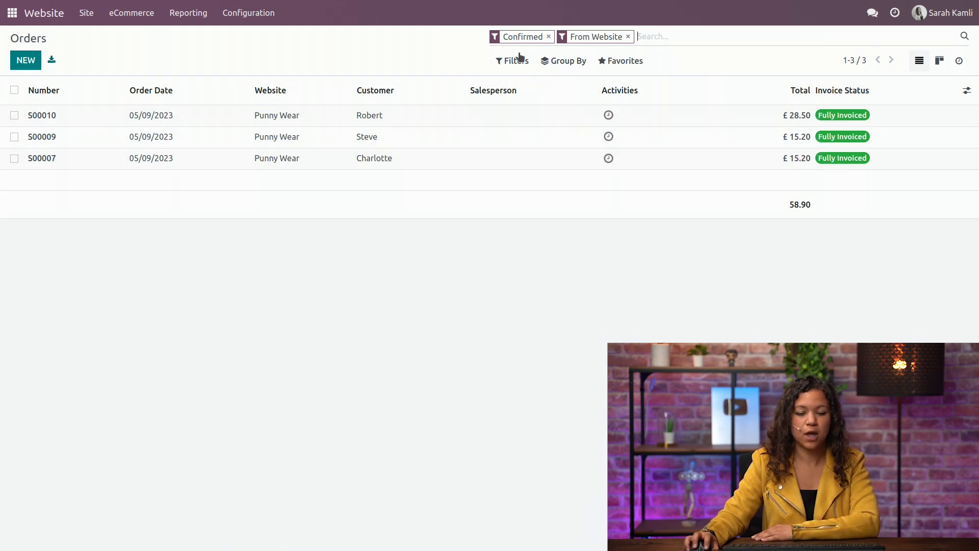
left_click(549, 37)
left_click(516, 60)
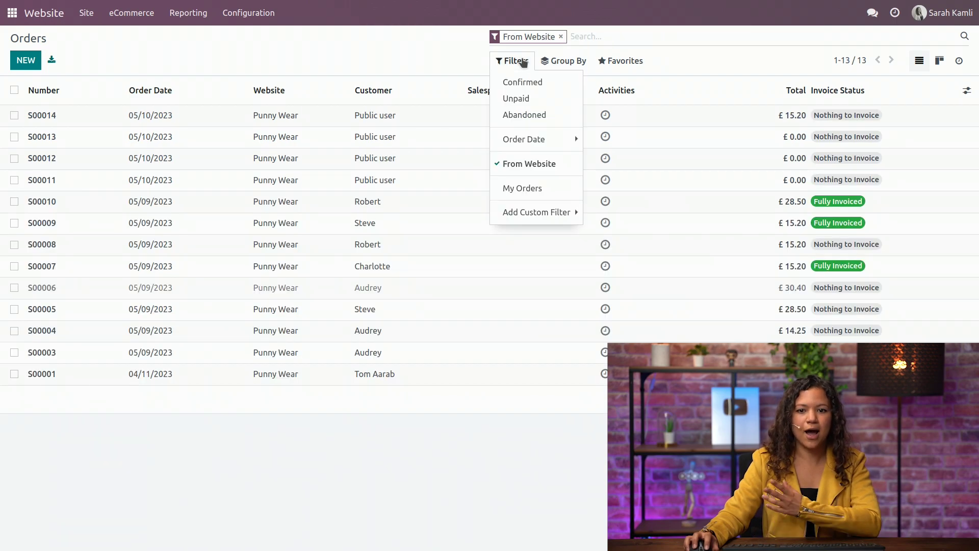
left_click(527, 103)
left_click(527, 102)
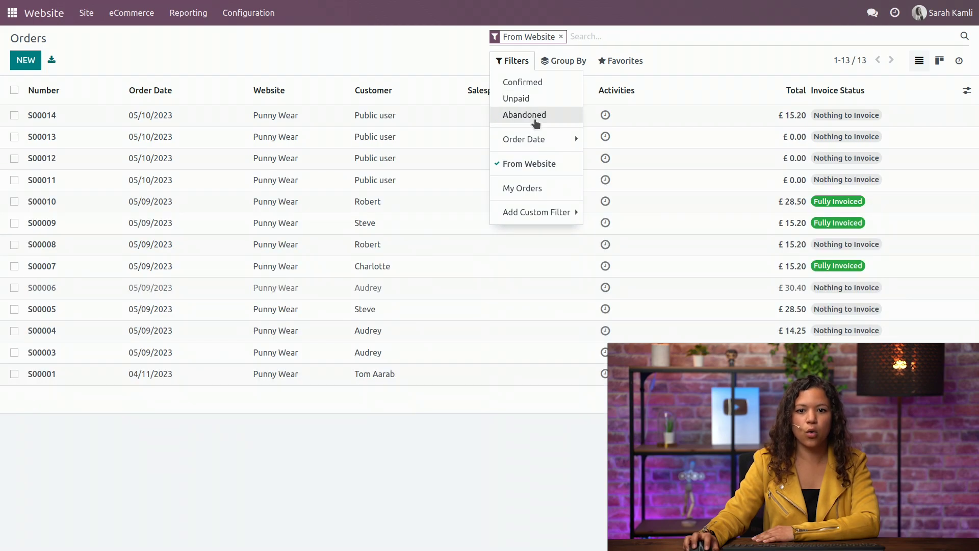
left_click(535, 117)
left_click(535, 117)
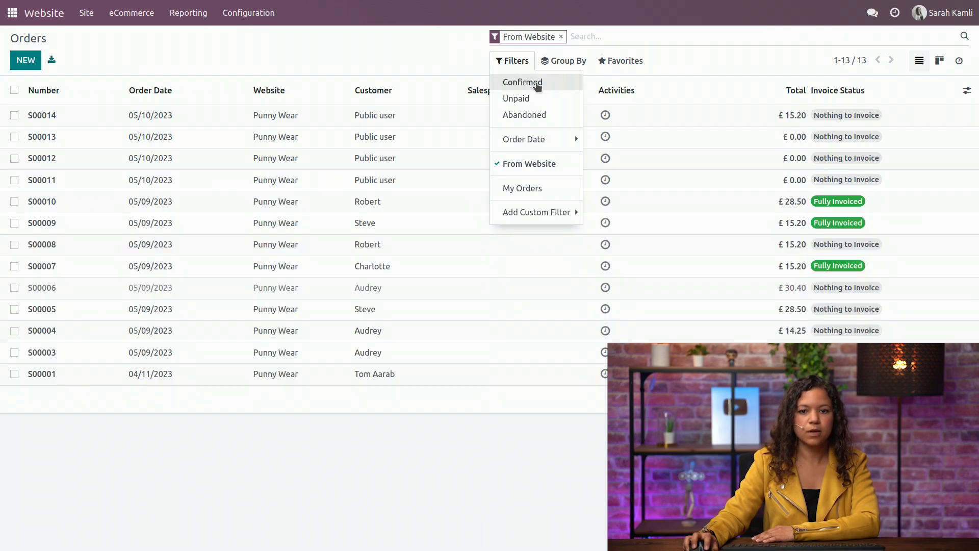
left_click(537, 84)
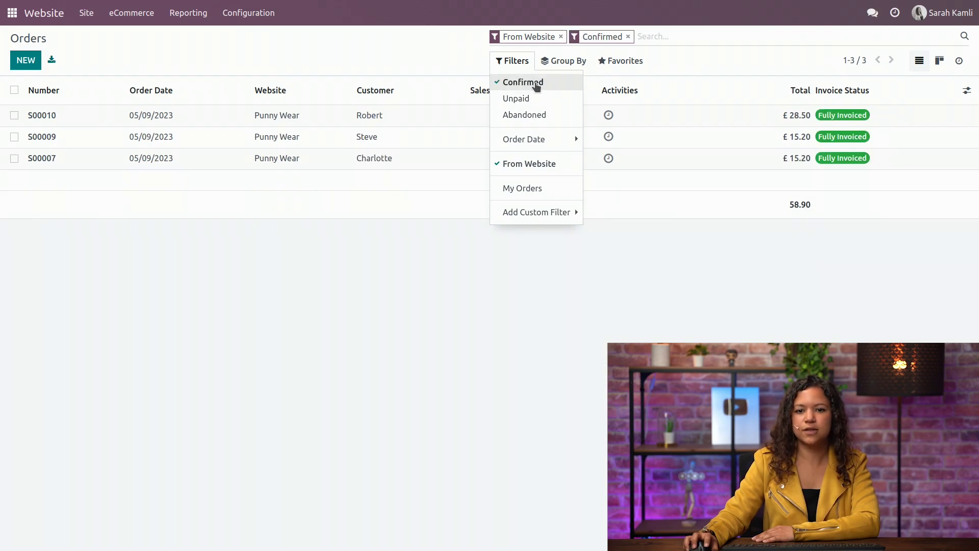
left_click(372, 227)
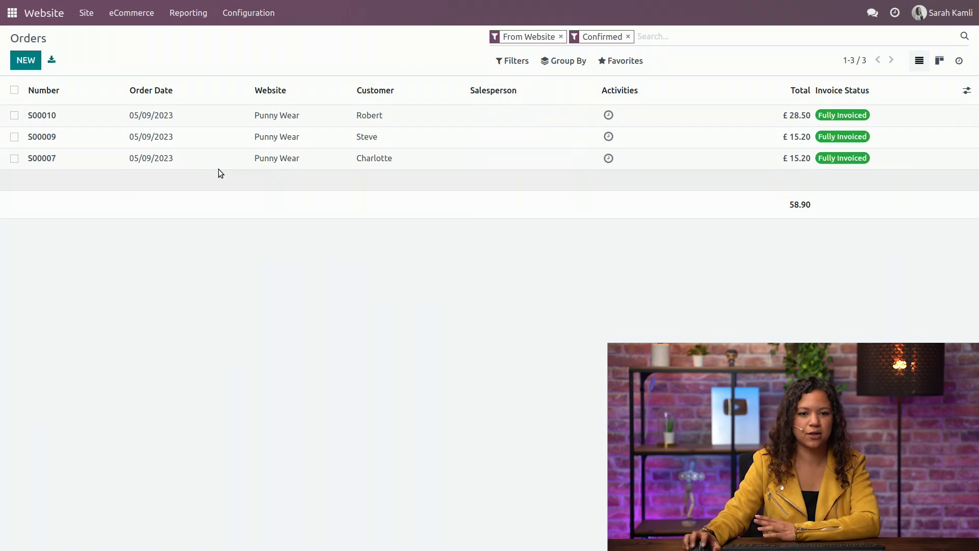
- Open order S00010 and review its paid invoice INV/2023/00003, including lines, totals and chatter
left_click(155, 116)
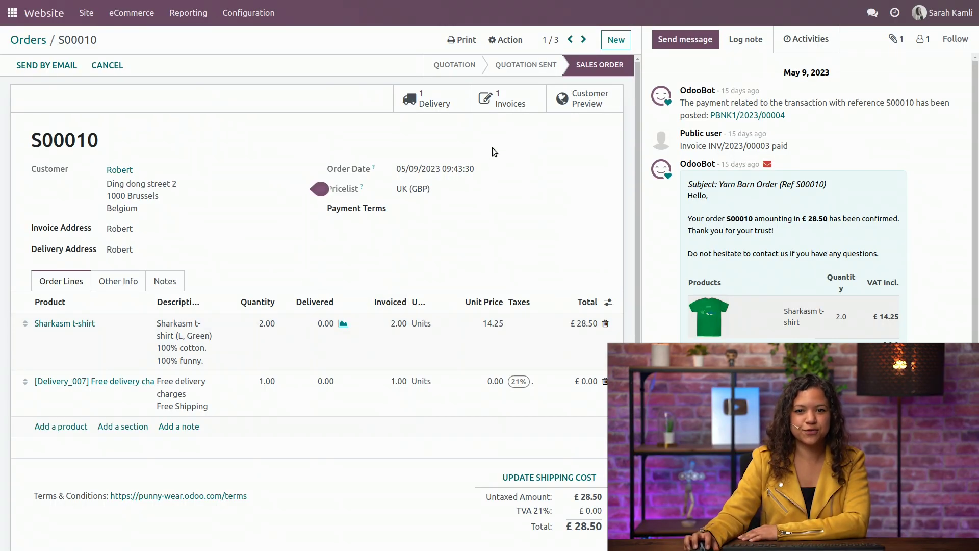
left_click(494, 106)
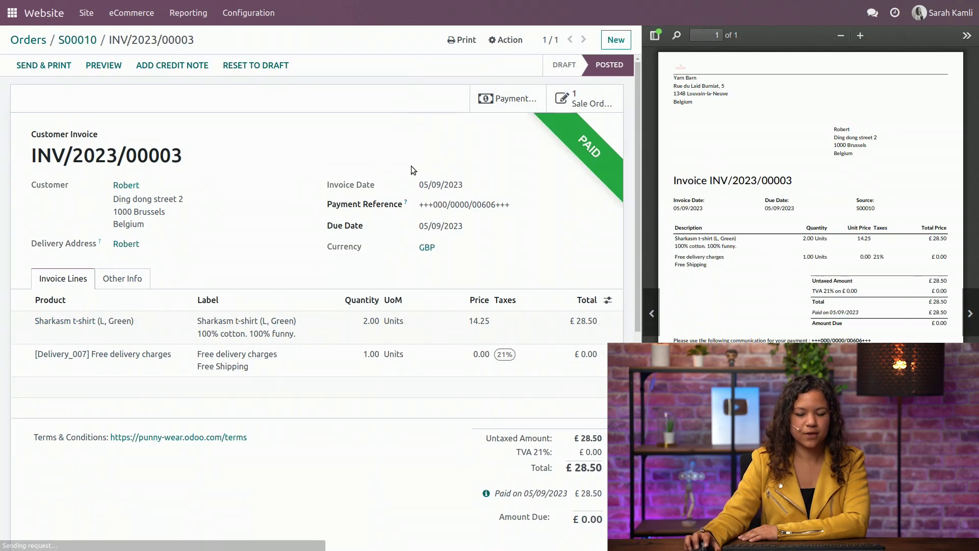
scroll(288, 217, "down", 8)
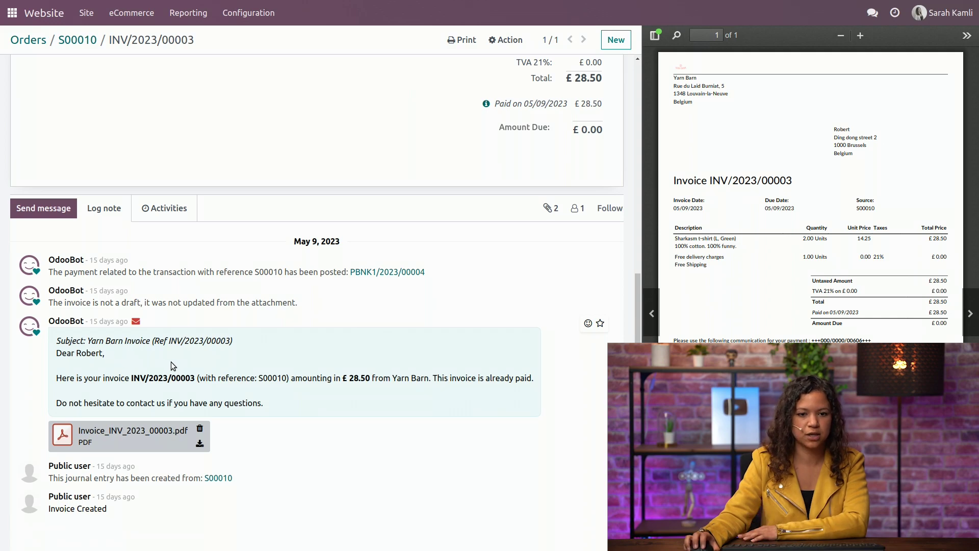
scroll(170, 362, "up", 1)
scroll(130, 407, "up", 5)
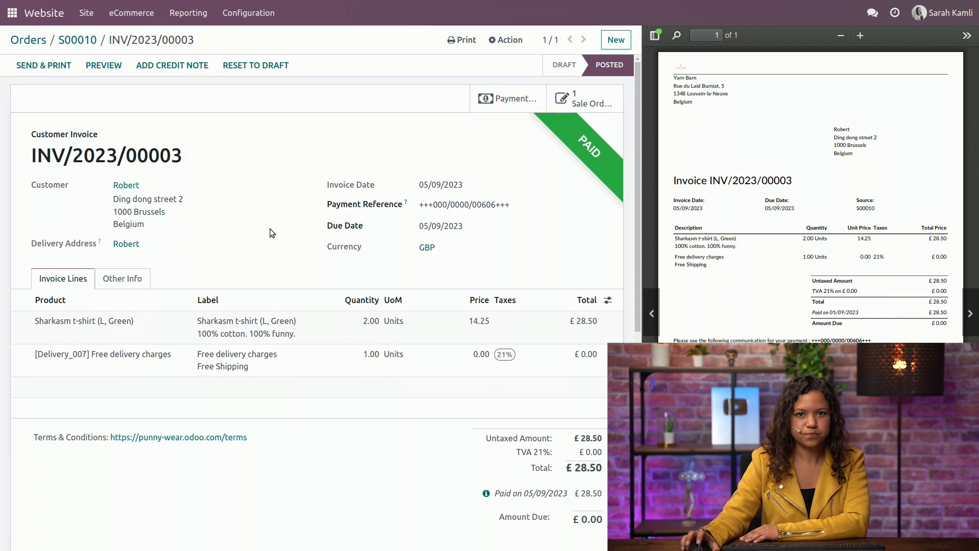
- Validate the S00010 delivery immediately, marking the 2.00 t-shirts as delivered
left_click(78, 39)
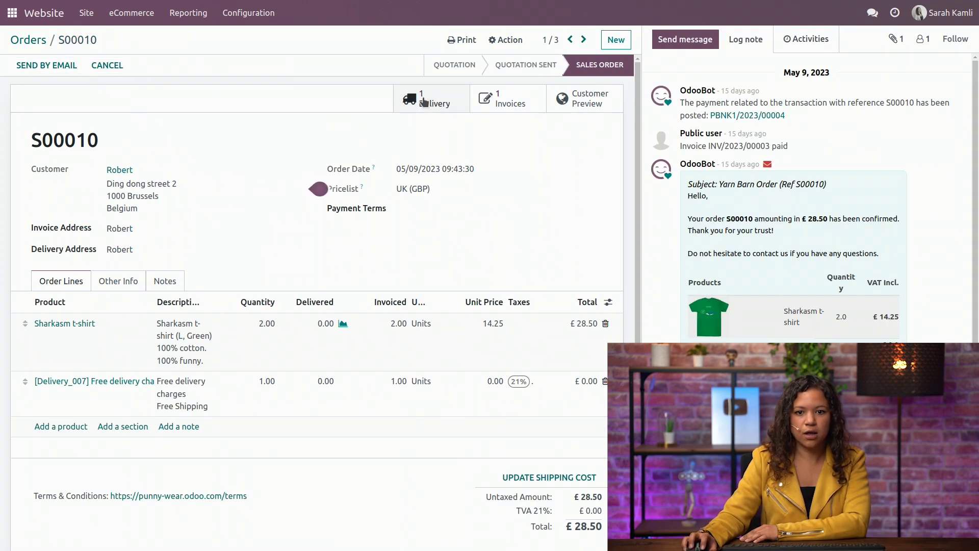
left_click(424, 99)
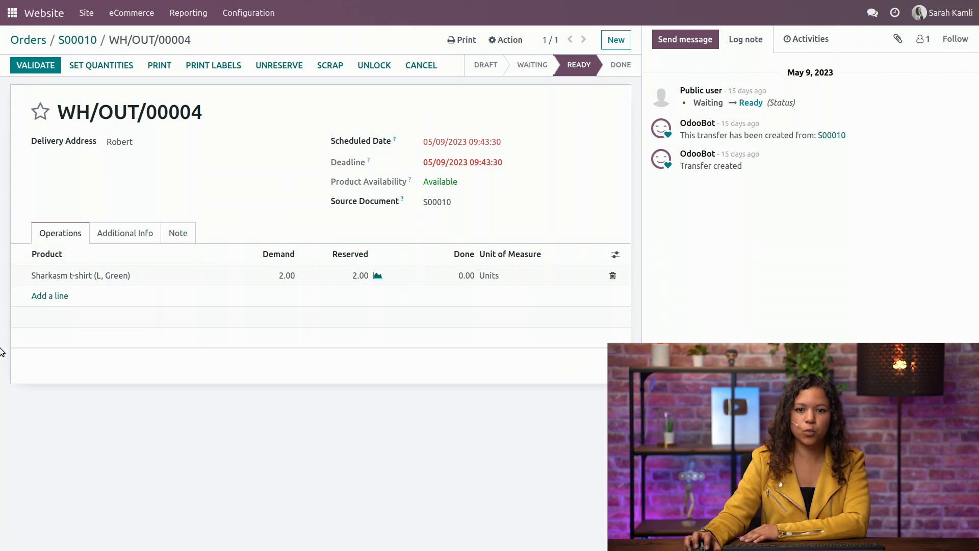
left_click(39, 68)
left_click(207, 120)
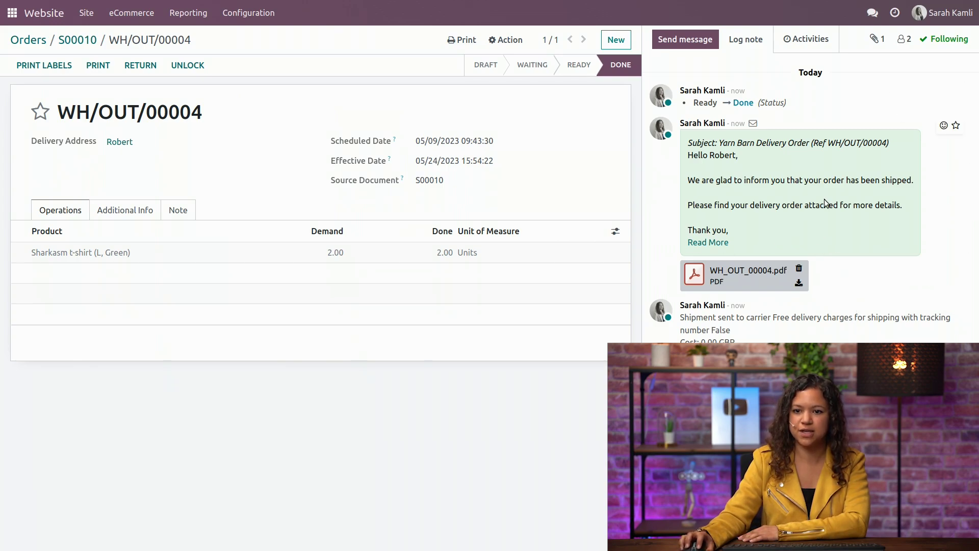
left_click_drag(852, 179, 915, 182)
left_click(903, 179)
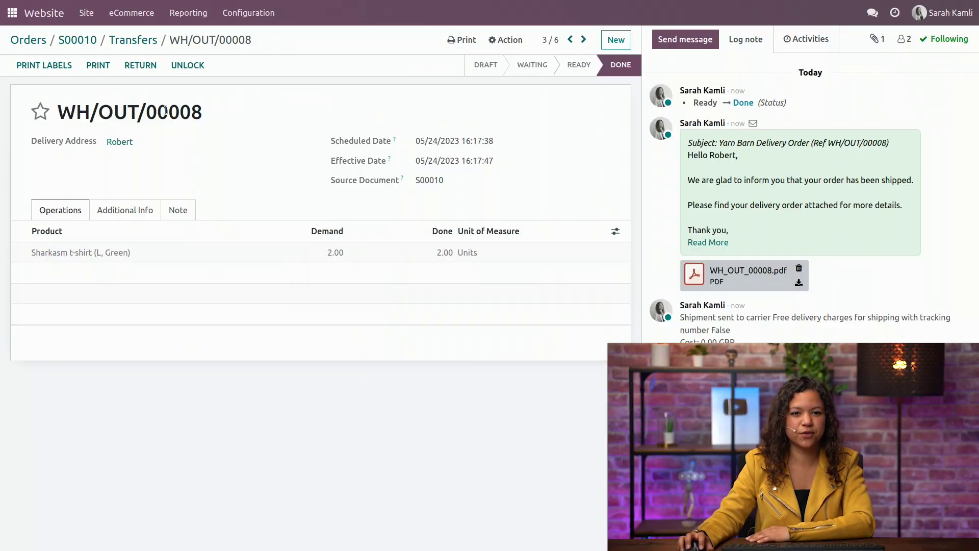
- Return the 2.00 Sharkasm t-shirts from WH/OUT/00008 and validate the return WH/RET/00004
left_click(146, 67)
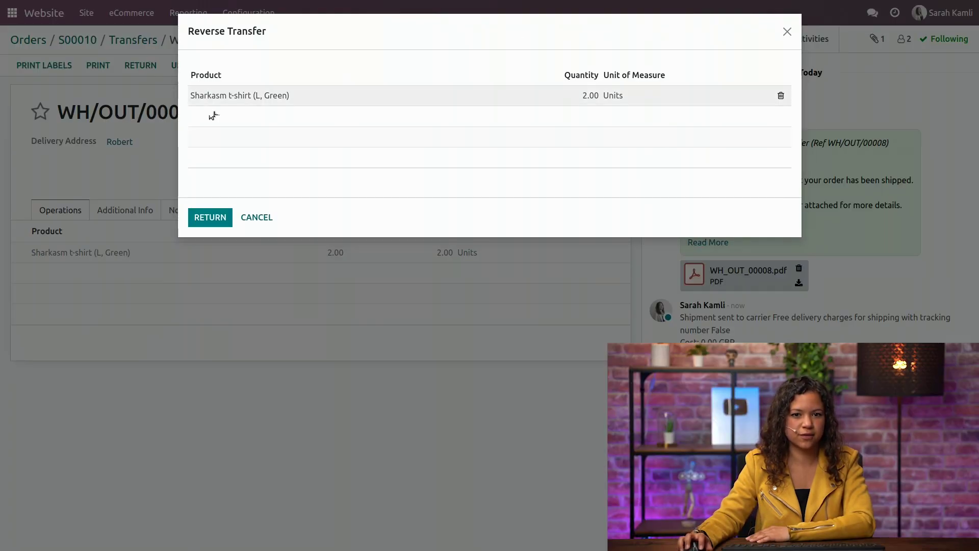
left_click(203, 218)
left_click(29, 62)
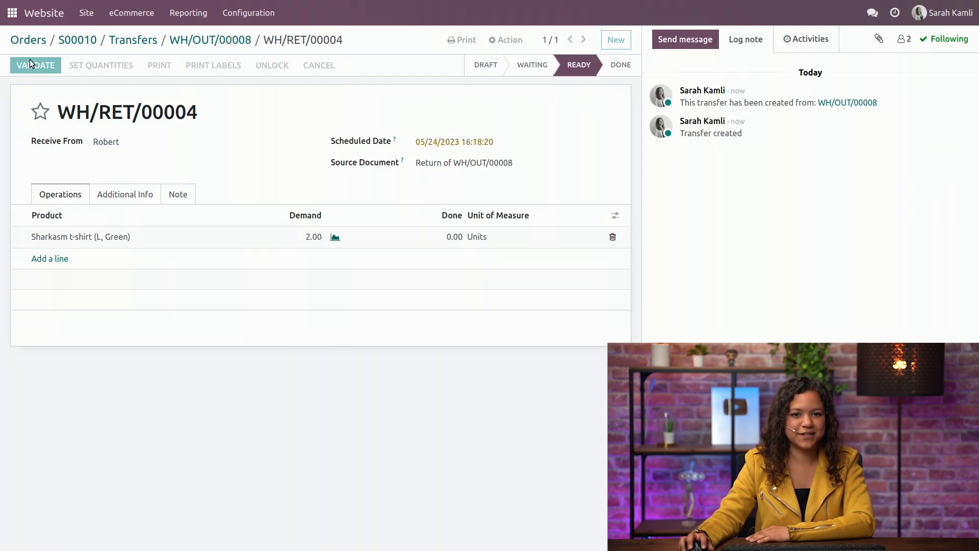
left_click(206, 125)
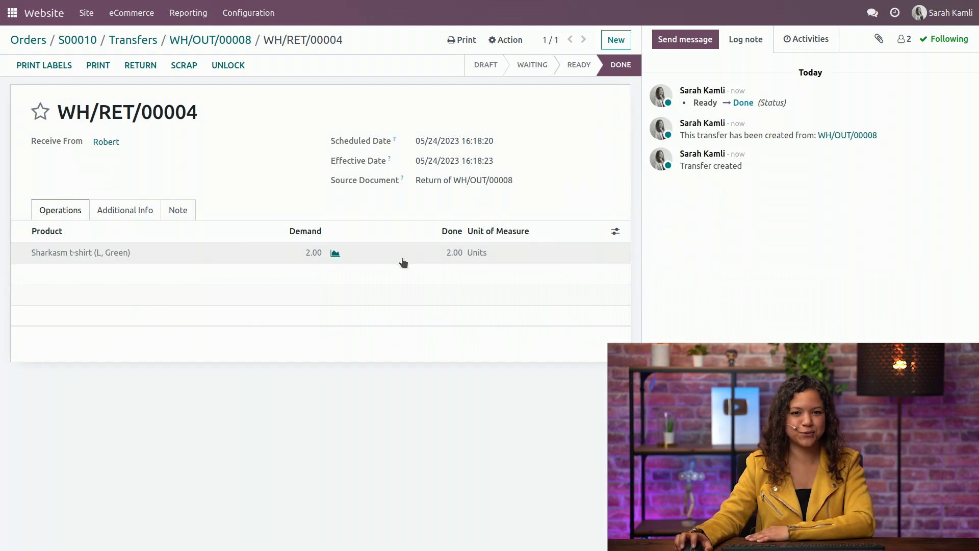
- Open unpaid website order S00003 (48.00 €) and confirm it as a sales order
left_click(134, 14)
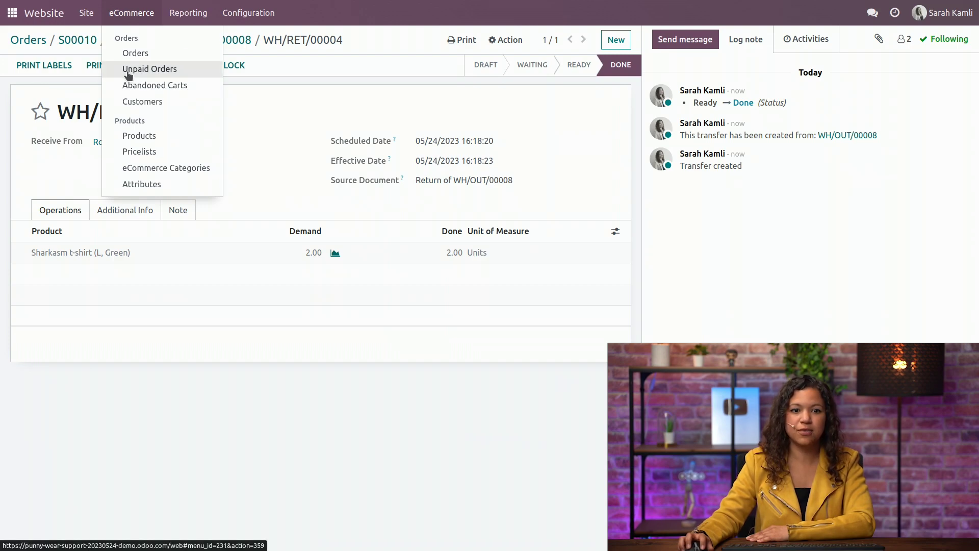
left_click(151, 70)
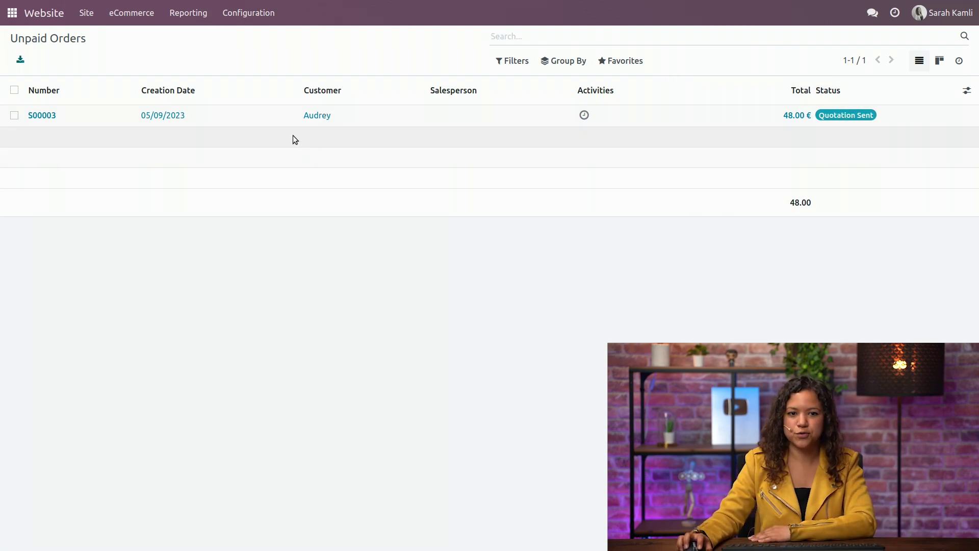
left_click(257, 124)
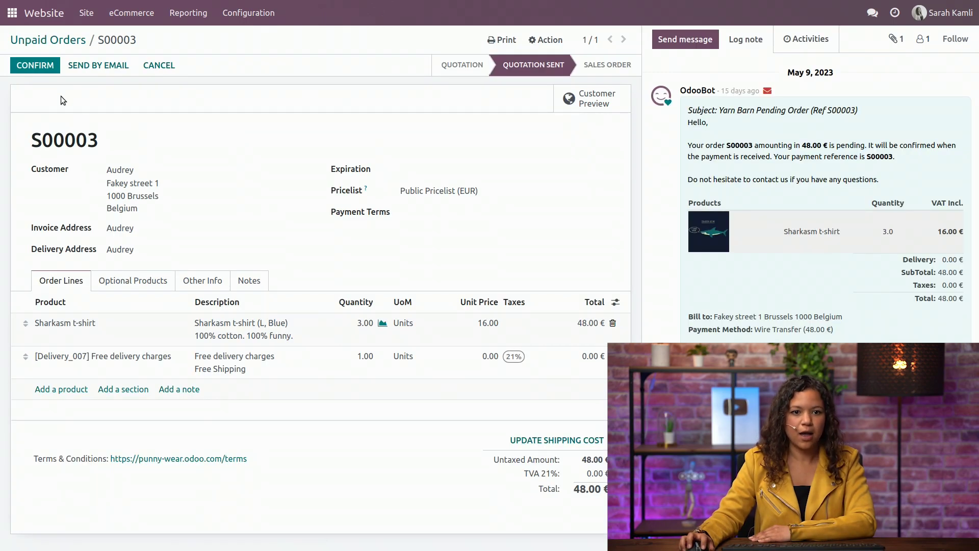
left_click(36, 65)
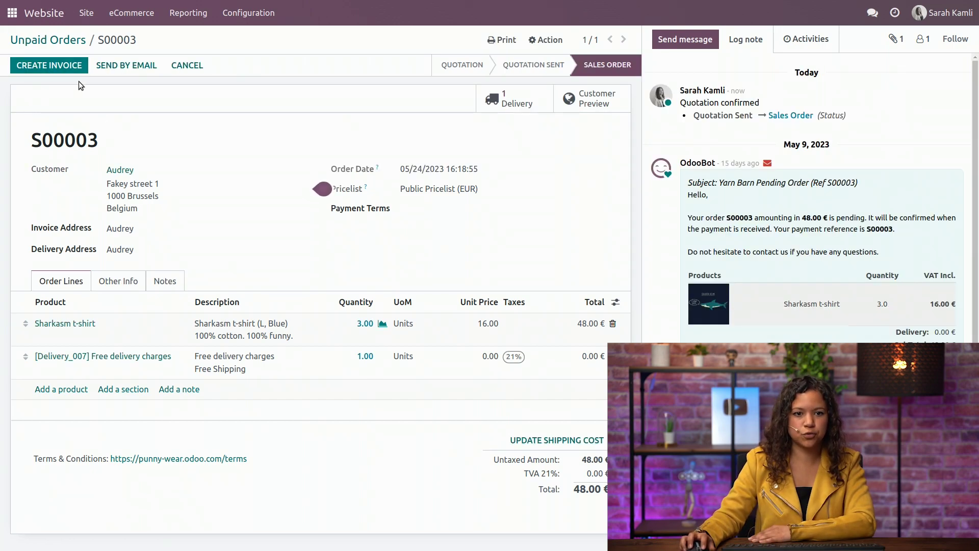
- Create and post a regular invoice for S00003, then register its 48.00 € bank payment
left_click(59, 65)
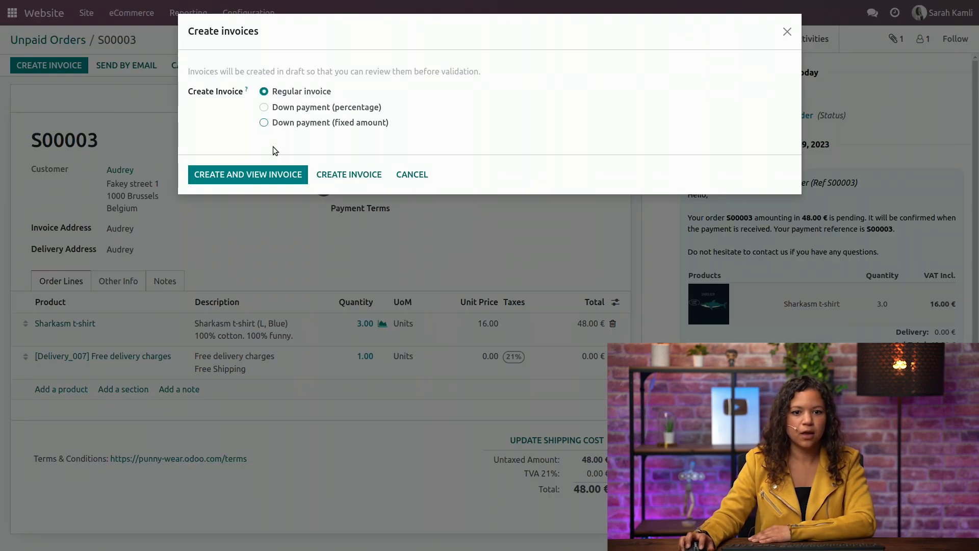
left_click(244, 175)
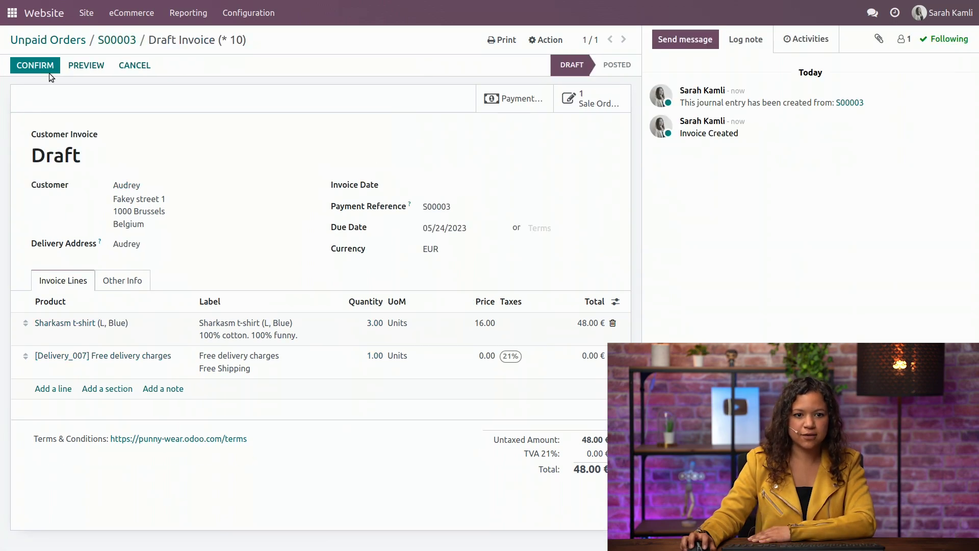
left_click(43, 66)
left_click(127, 67)
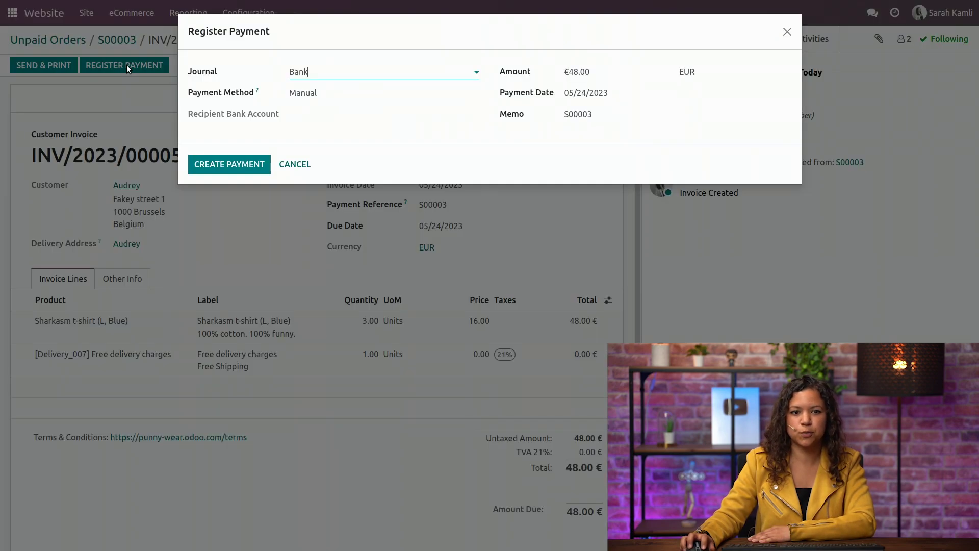
left_click(250, 162)
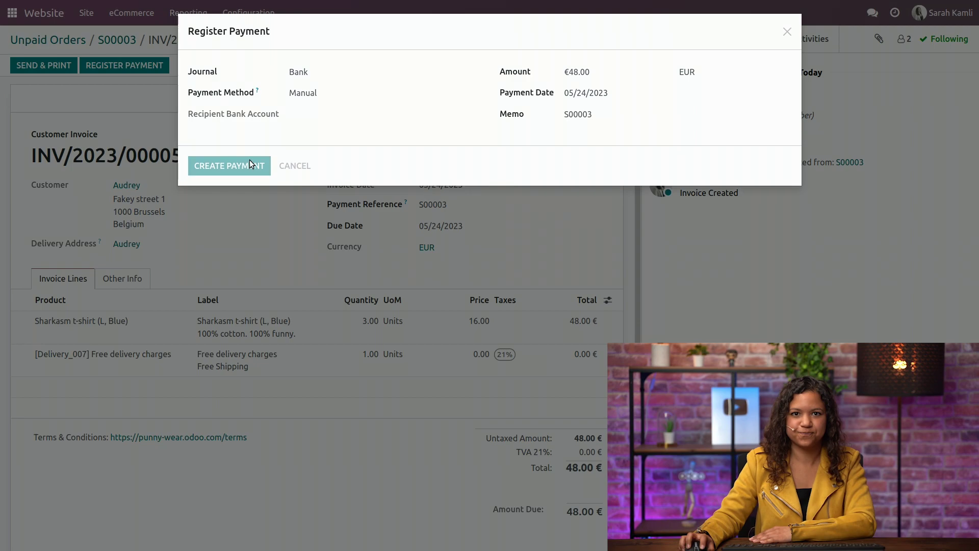